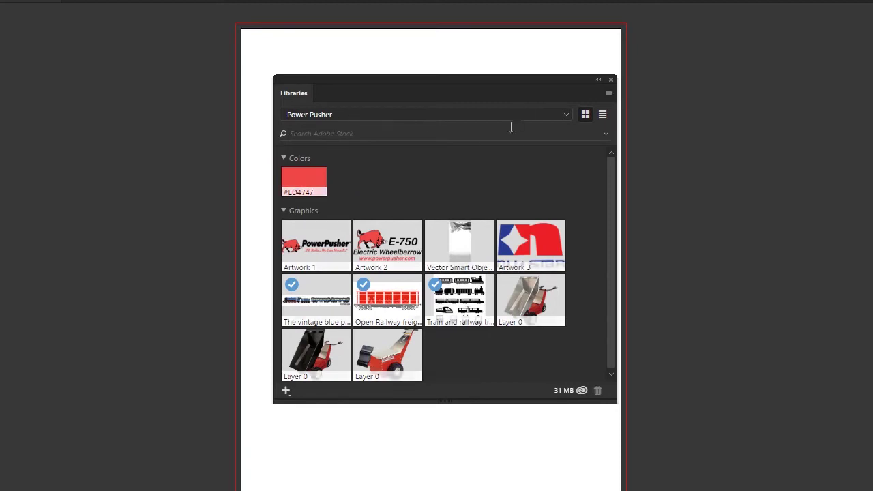
# Browse the list of available libraries, then close it without switching libraries.
pyautogui.click(567, 118)
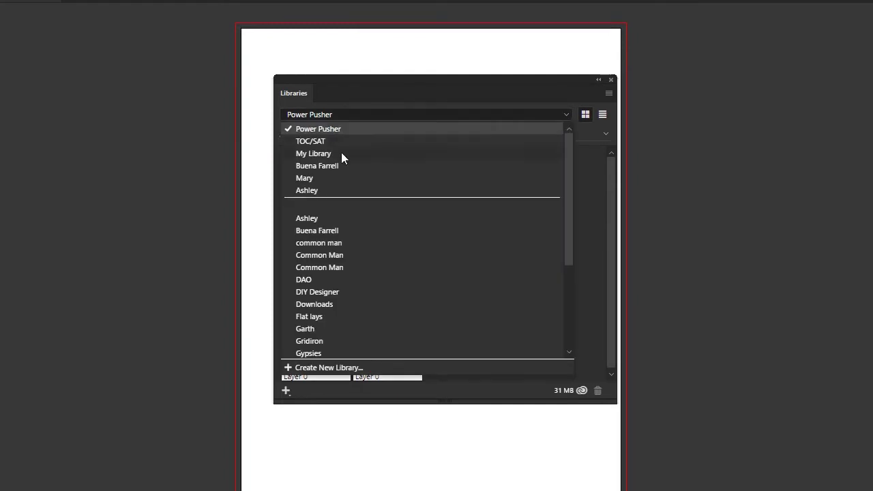
pyautogui.scroll(-4, 326, 298)
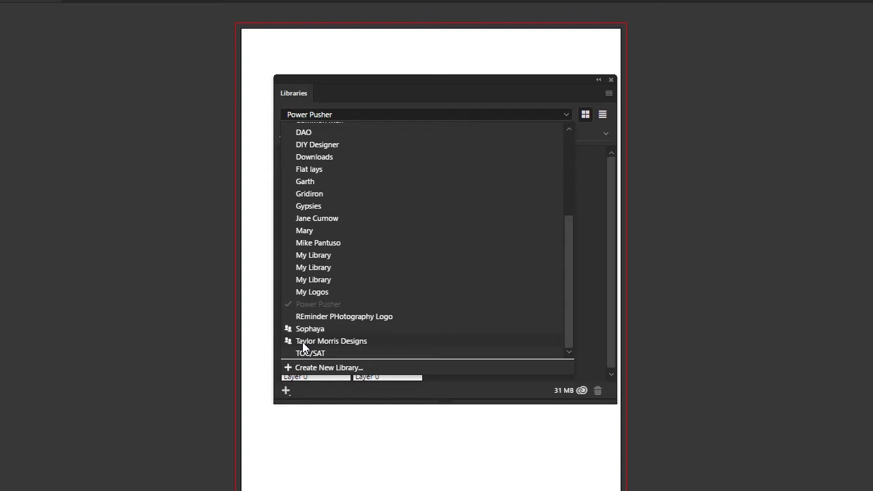
pyautogui.click(322, 116)
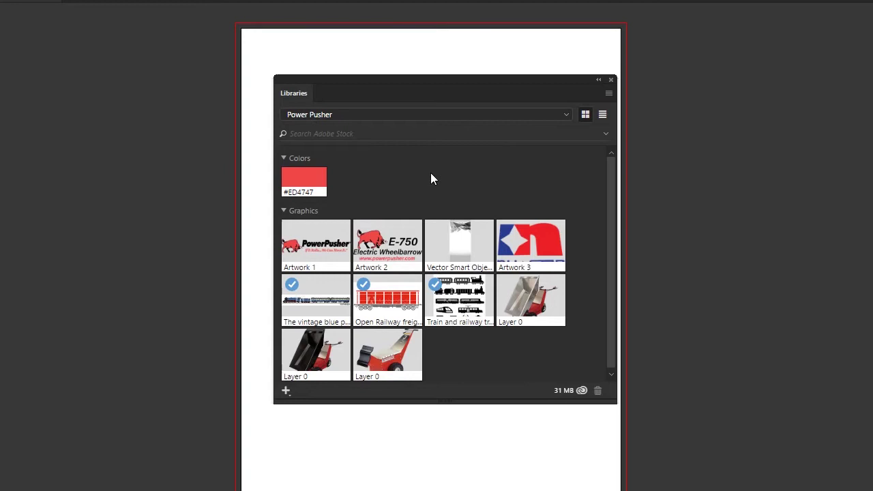
# Create a new personal library named 'Erin's' from the Libraries panel menu.
pyautogui.click(608, 96)
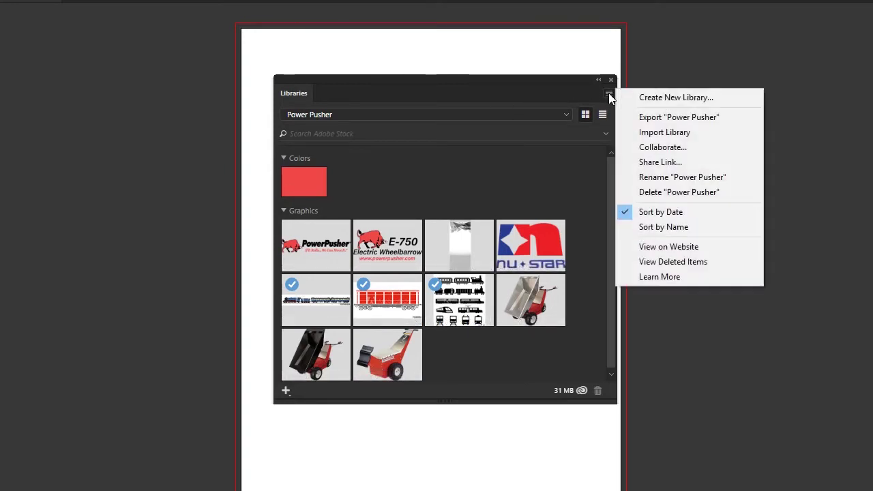
pyautogui.click(671, 102)
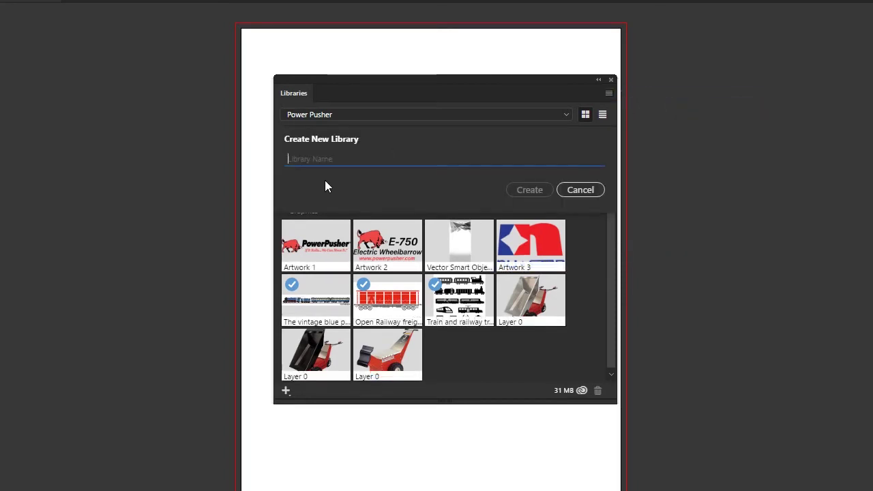
pyautogui.write("Erin's Library")
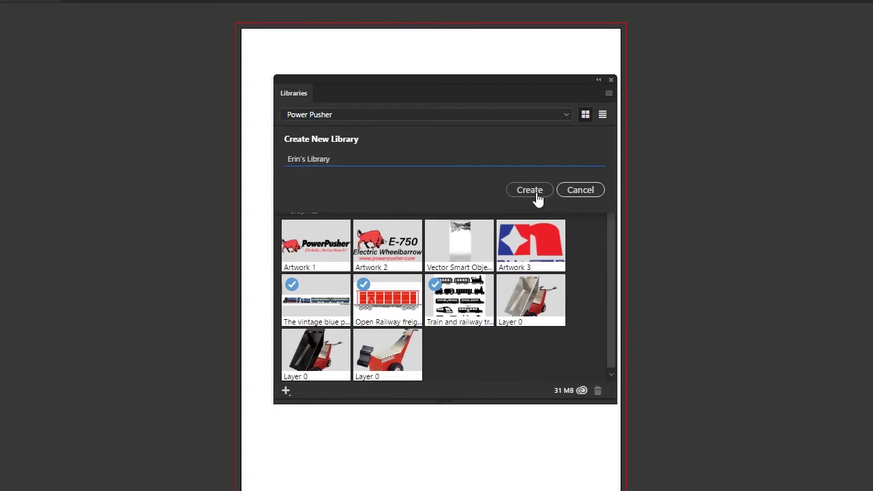
pyautogui.click(536, 192)
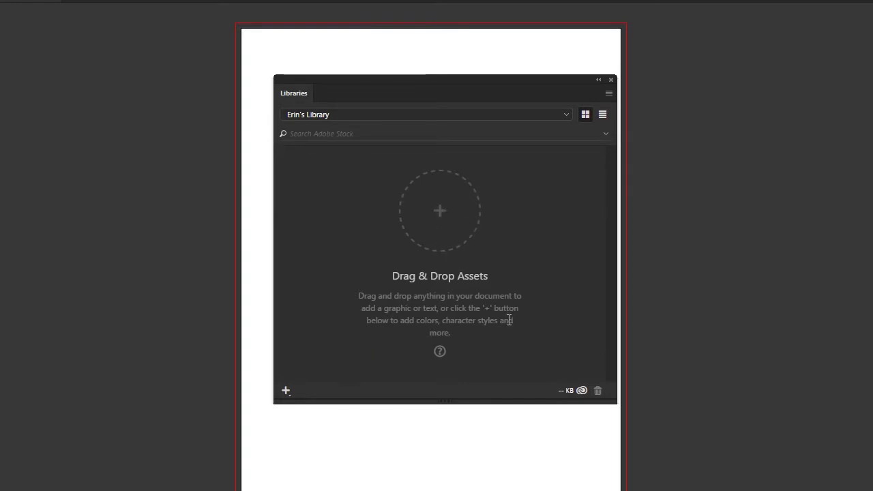
# Move the Libraries panel aside and draw a black square with no stroke near the top-left.
pyautogui.moveTo(406, 83); pyautogui.dragTo(613, 96)
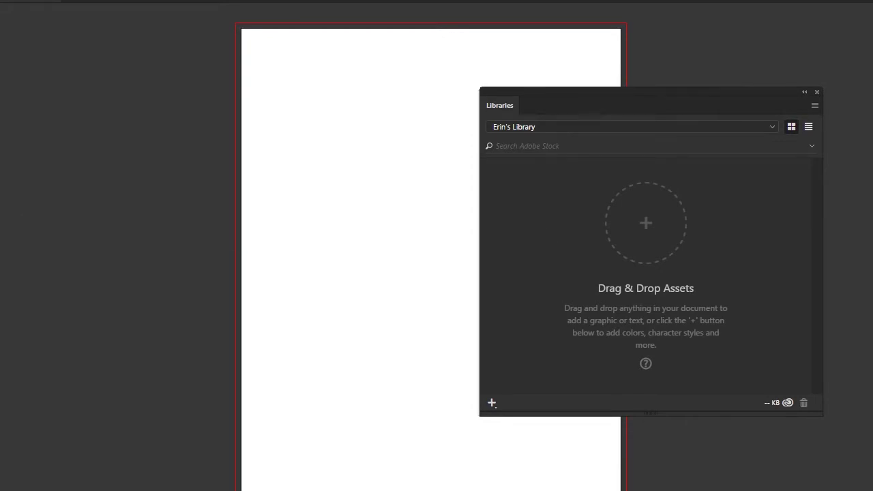
pyautogui.press('F6')
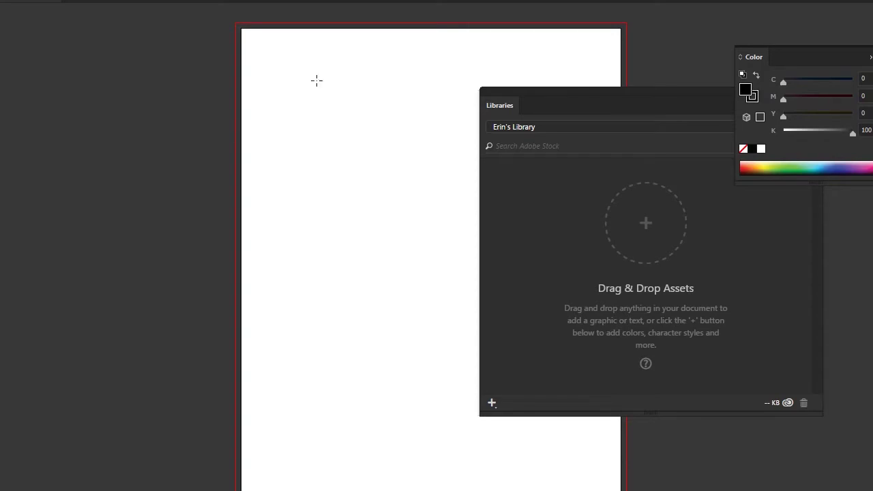
pyautogui.moveTo(276, 66); pyautogui.dragTo(345, 141)
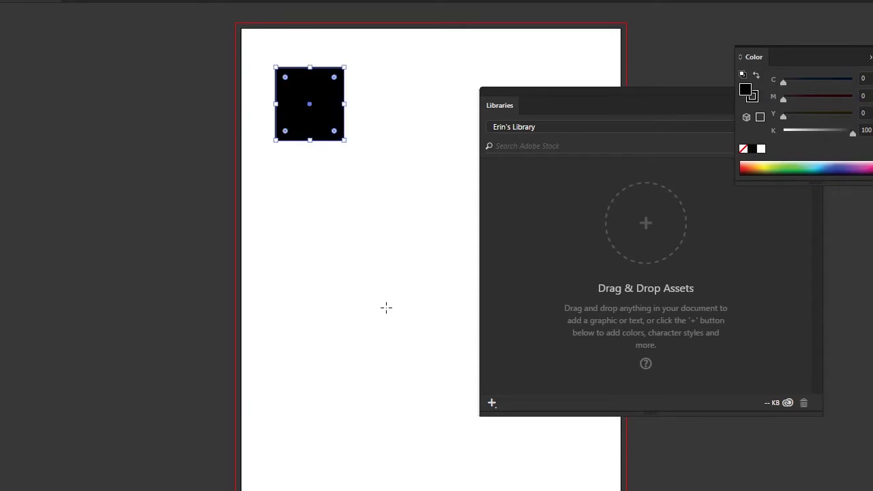
pyautogui.click(755, 99)
pyautogui.click(744, 149)
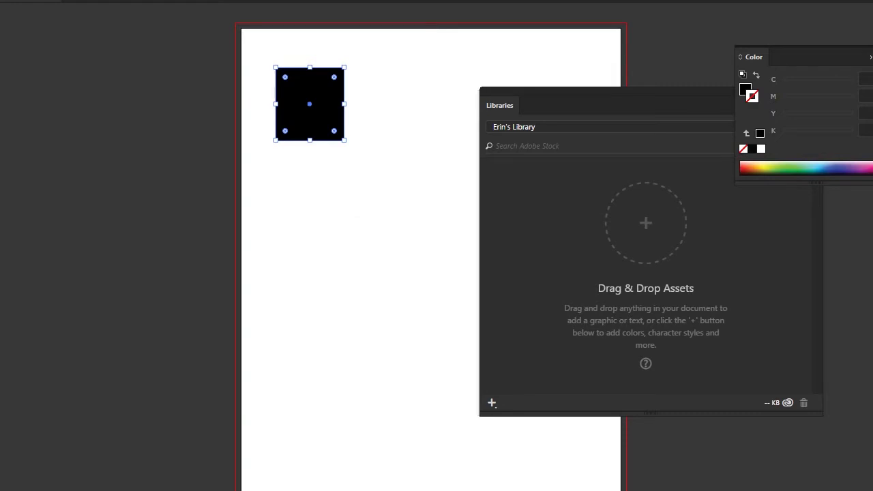
# Drag the black square into the library as graphic 'Artwork 1'.
pyautogui.click(296, 149)
pyautogui.click(327, 113)
pyautogui.moveTo(322, 95); pyautogui.dragTo(648, 229)
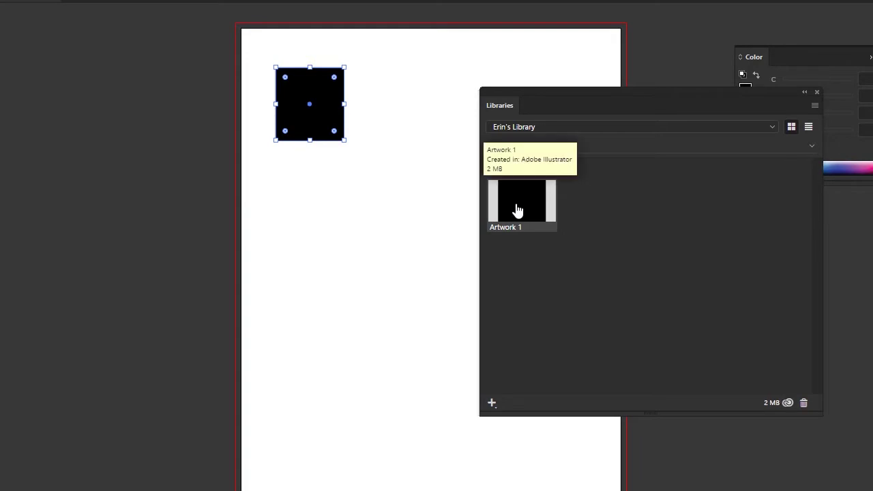
pyautogui.click(323, 191)
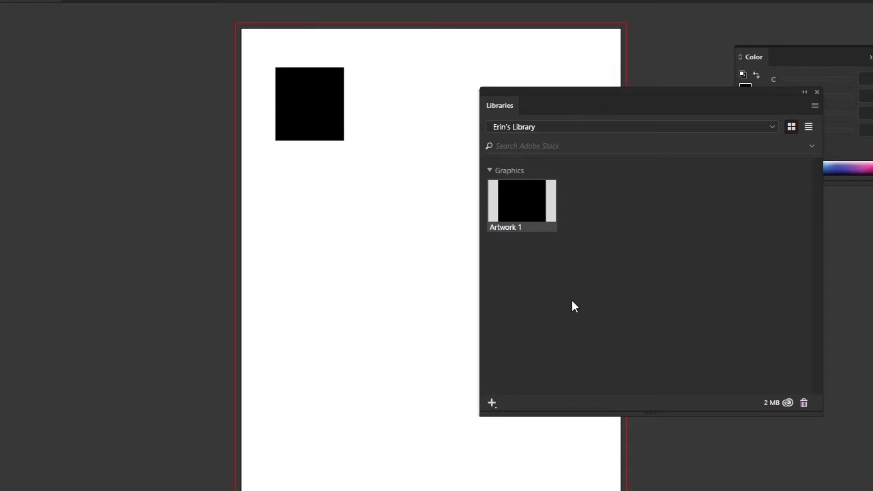
# Add the square's #231F20 fill colour to the library's Colors section.
pyautogui.click(491, 403)
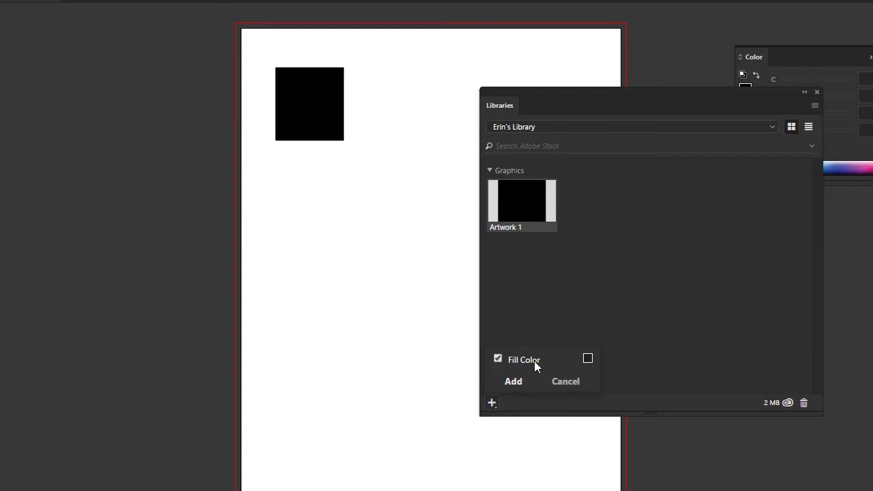
pyautogui.click(516, 382)
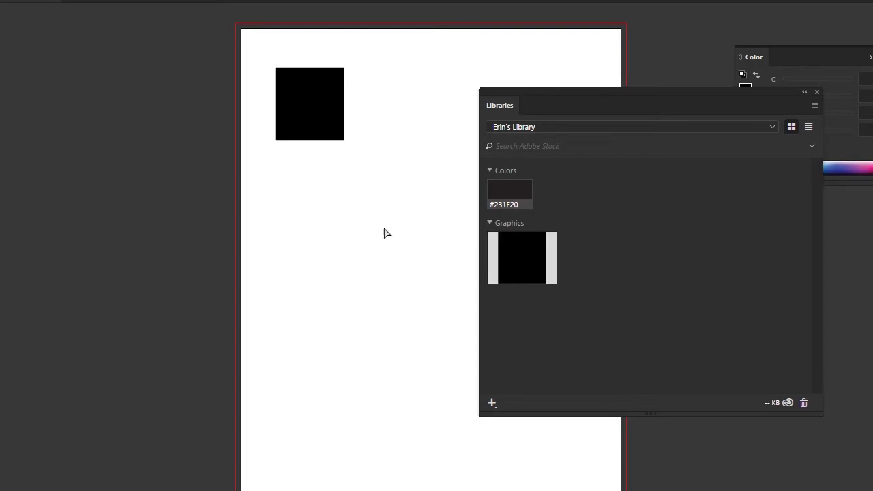
# Open the logo .ai from Dropbox > Freelance > logos and save the whole logo as 'Artwork 2'.
pyautogui.hotkey('ctrl', 'o')
pyautogui.scroll(3, 295, 190)
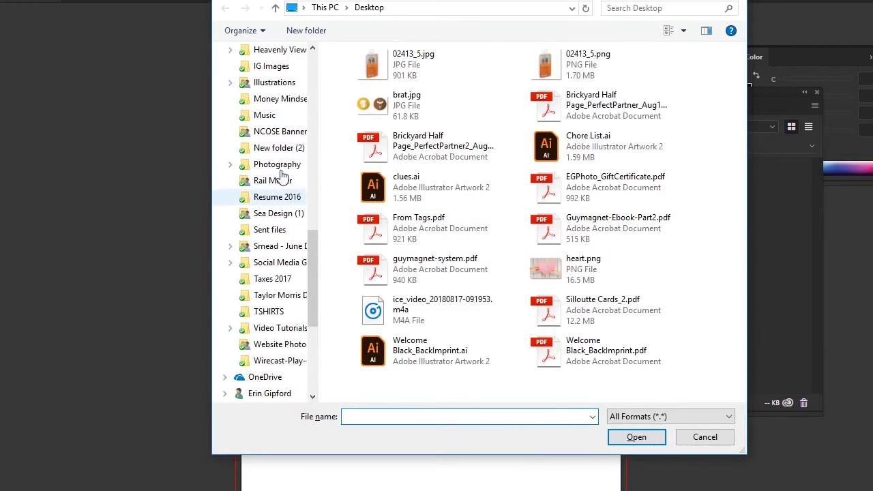
pyautogui.click(272, 69)
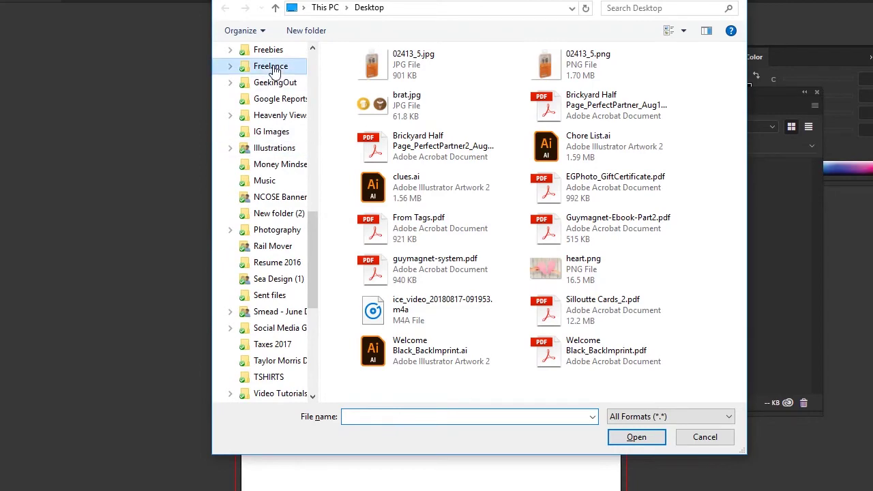
pyautogui.doubleClick(419, 344)
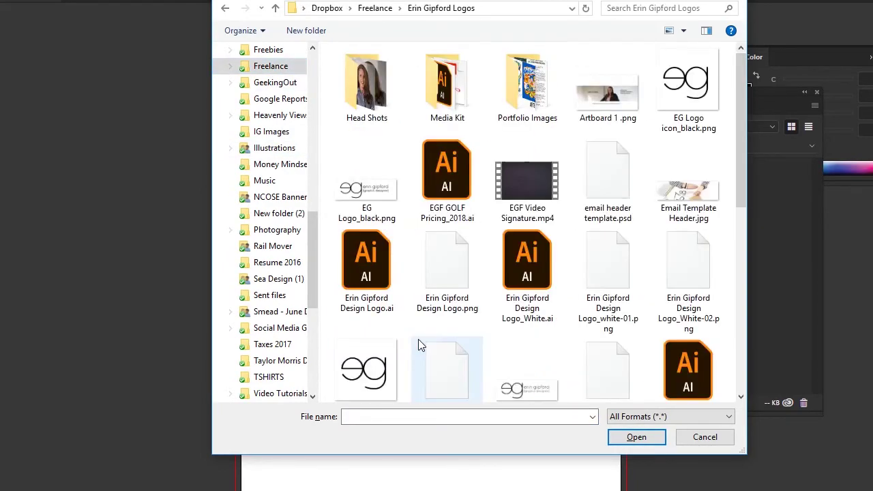
pyautogui.doubleClick(375, 273)
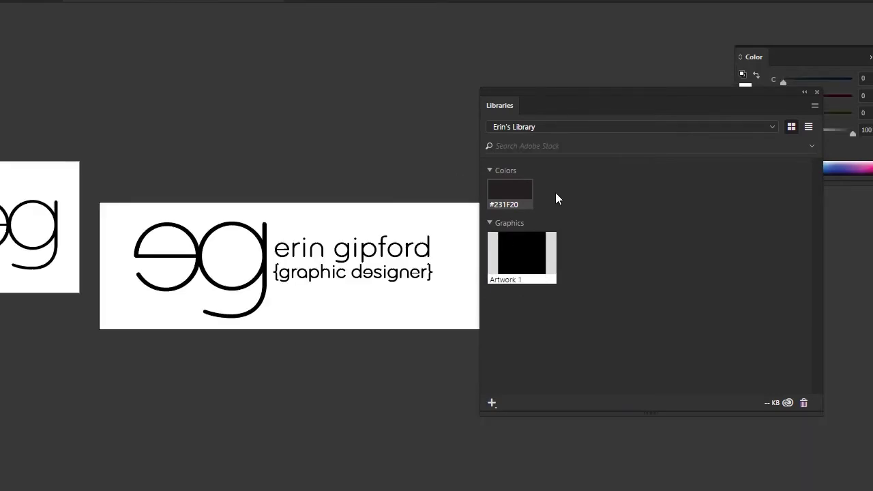
pyautogui.moveTo(116, 160); pyautogui.dragTo(467, 349)
pyautogui.moveTo(220, 273); pyautogui.dragTo(658, 296)
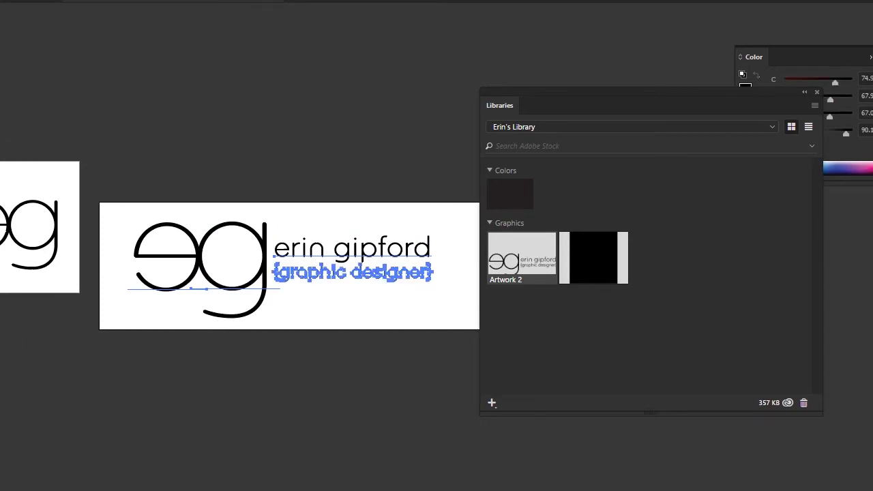
# Undo an accidental move of the e, then make the eg monogram letters white.
pyautogui.click(197, 296)
pyautogui.moveTo(250, 308); pyautogui.dragTo(225, 265)
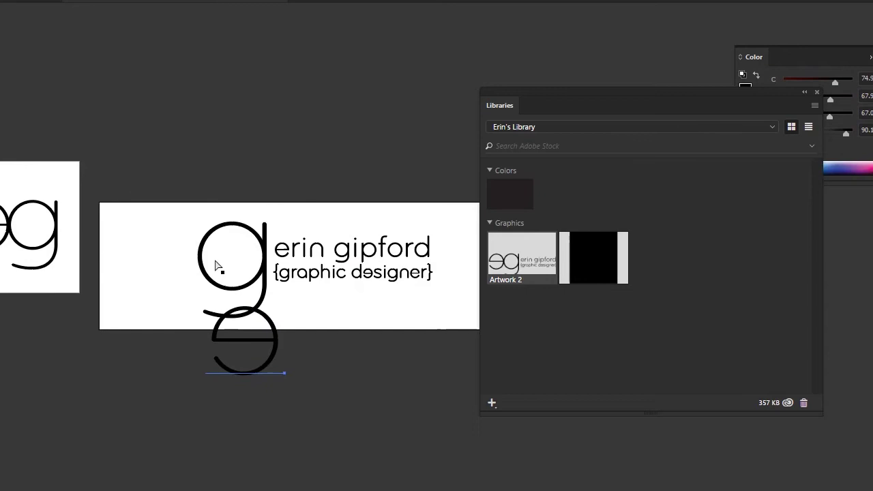
pyautogui.hotkey('ctrl', 'z')
pyautogui.moveTo(141, 106); pyautogui.dragTo(255, 337)
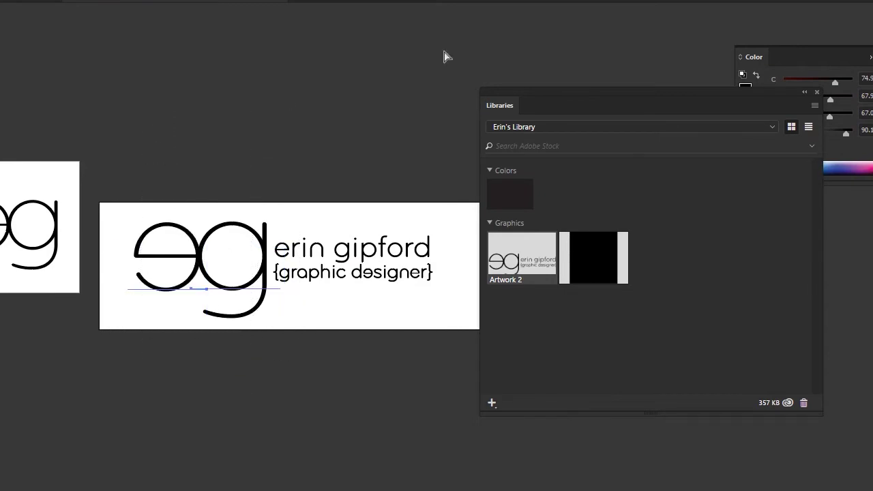
pyautogui.click(785, 55)
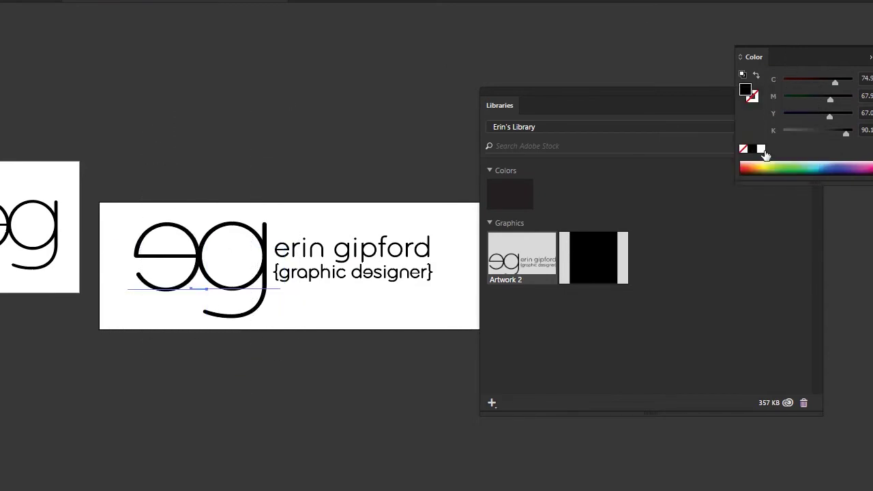
pyautogui.click(761, 148)
# Make the graphic designer lettering fill and outline white, and the small bracket's fill white.
pyautogui.moveTo(286, 192); pyautogui.dragTo(469, 270)
pyautogui.click(761, 149)
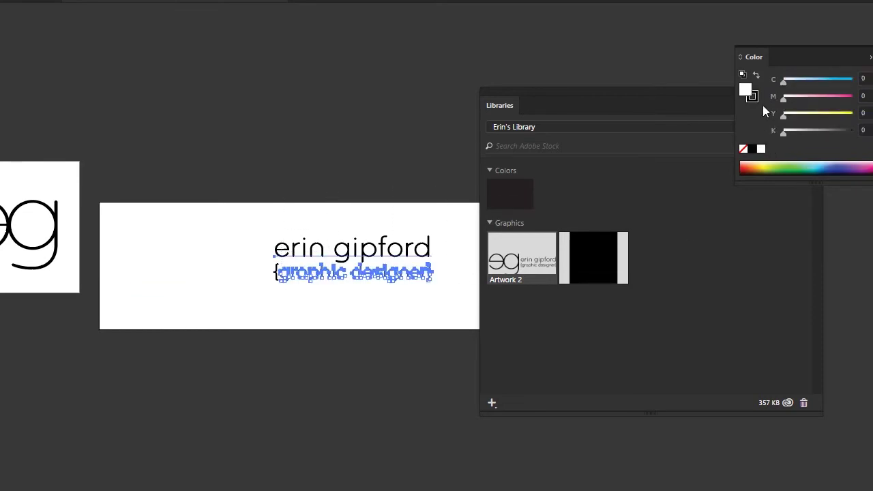
pyautogui.click(752, 98)
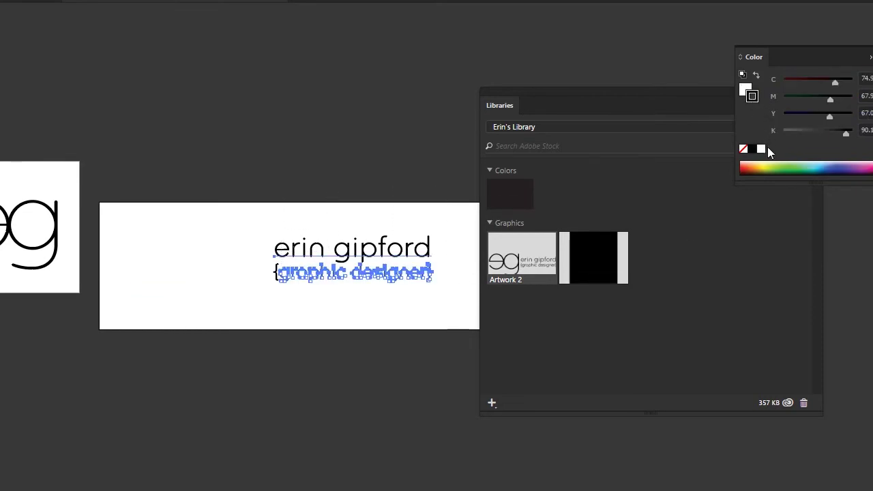
pyautogui.click(762, 149)
pyautogui.click(276, 274)
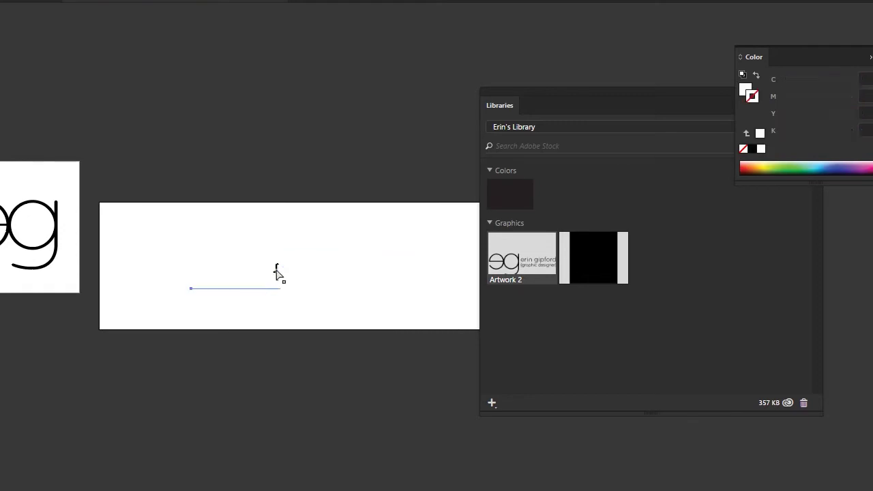
pyautogui.press('x')
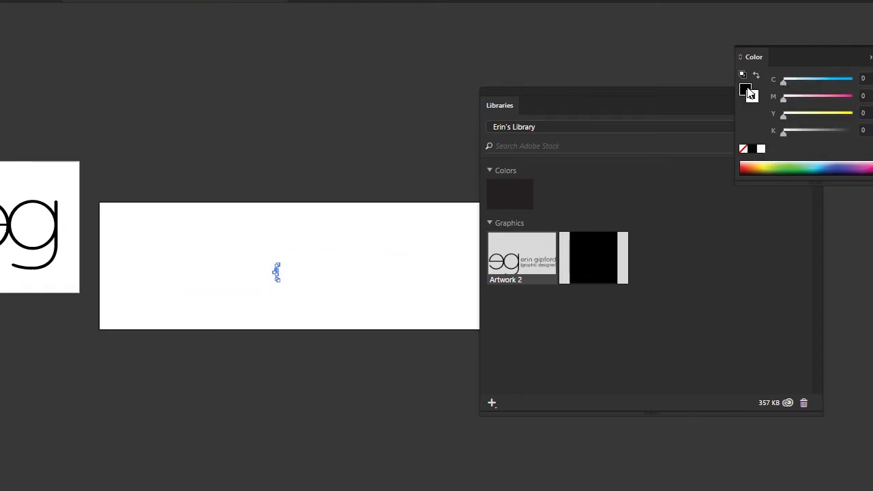
pyautogui.click(762, 149)
# Select the whole white logo and add it to Erin's Library as 'Artwork 3'.
pyautogui.click(313, 156)
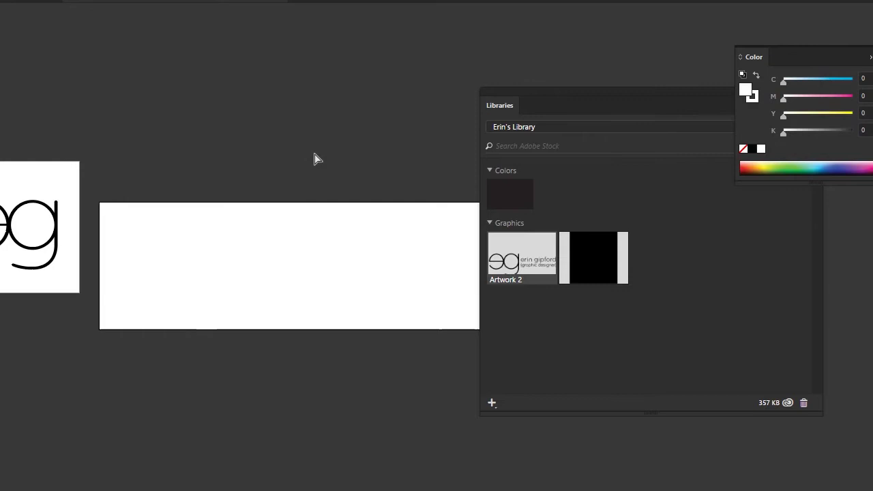
pyautogui.moveTo(98, 144); pyautogui.dragTo(573, 470)
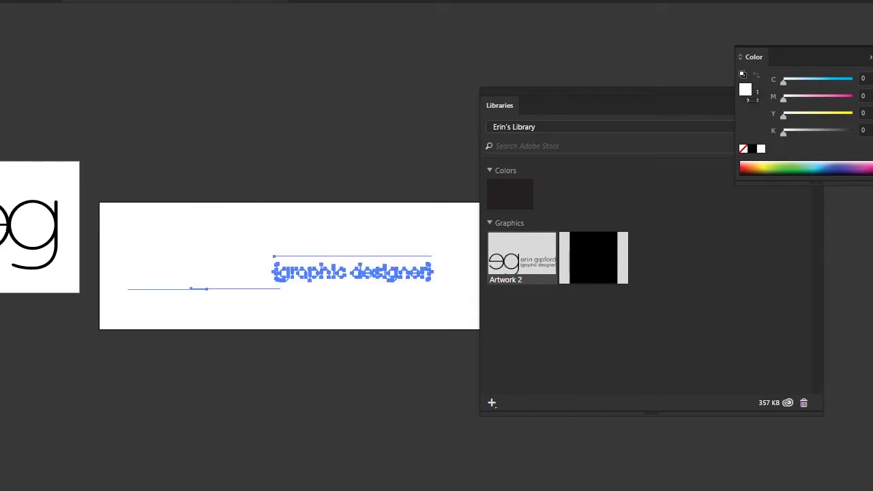
pyautogui.moveTo(301, 277); pyautogui.dragTo(695, 315)
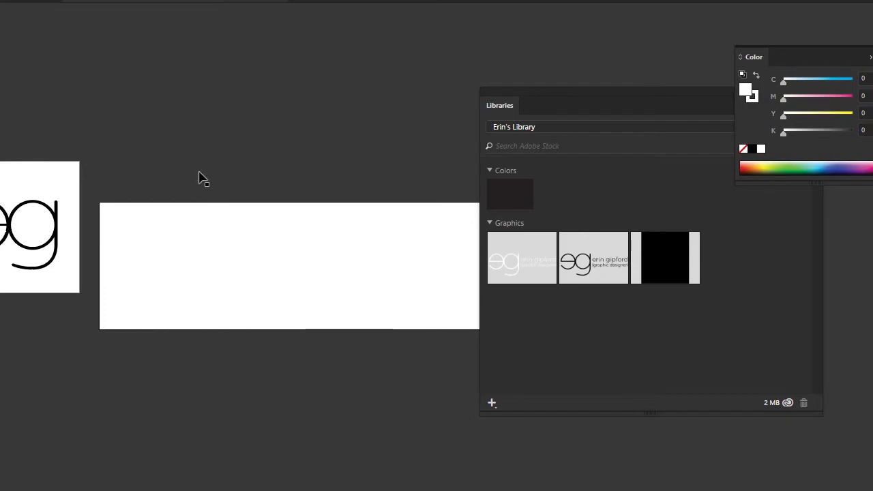
# Place the Artboard 1 .png header image using File > Place.
pyautogui.click(13, 0)
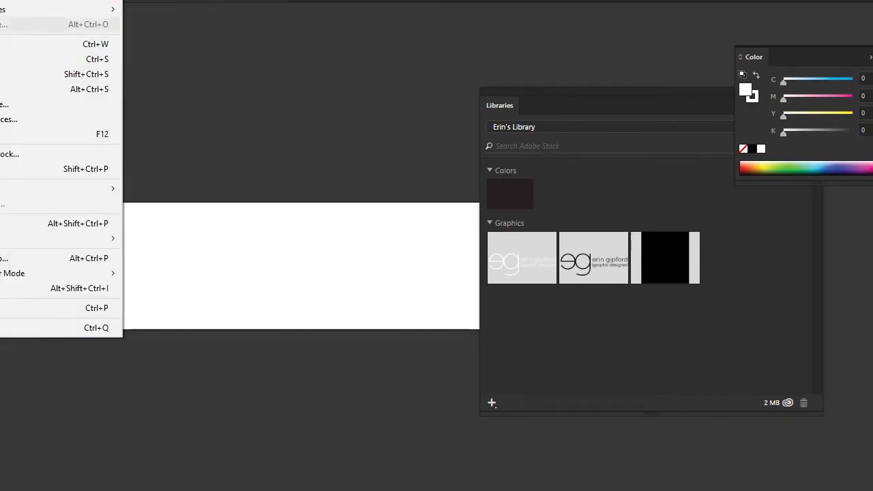
pyautogui.click(41, 1)
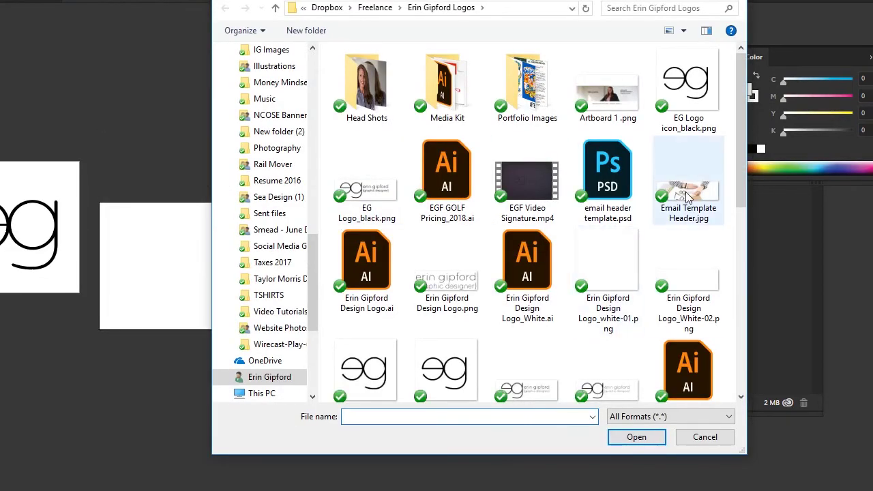
pyautogui.click(607, 88)
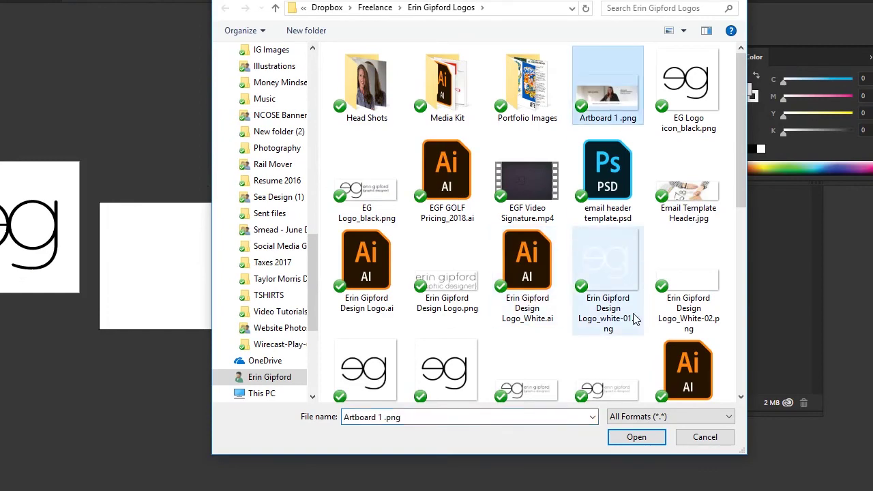
pyautogui.click(636, 440)
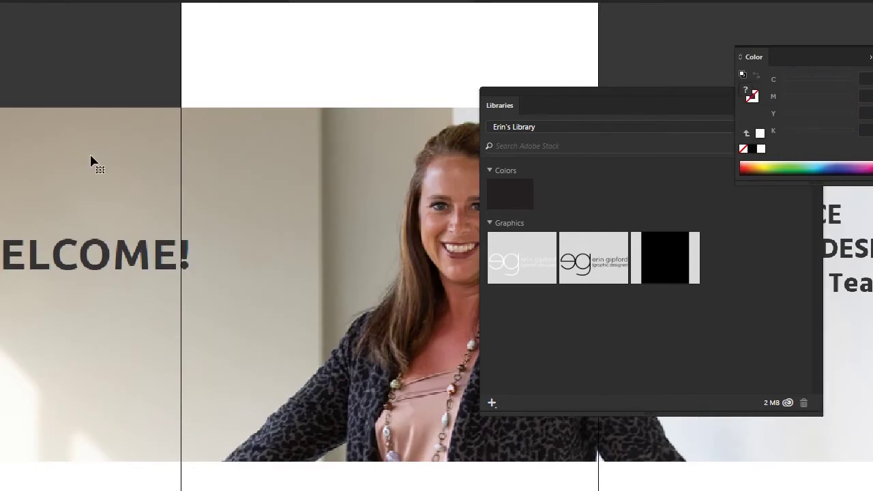
# Zoom out, place the header banner across the artboard, and save it as 'Artwork 4'.
pyautogui.keyDown('alt'); pyautogui.click(404, 237); pyautogui.keyUp('alt')
pyautogui.keyDown('alt'); pyautogui.click(395, 244); pyautogui.keyUp('alt')
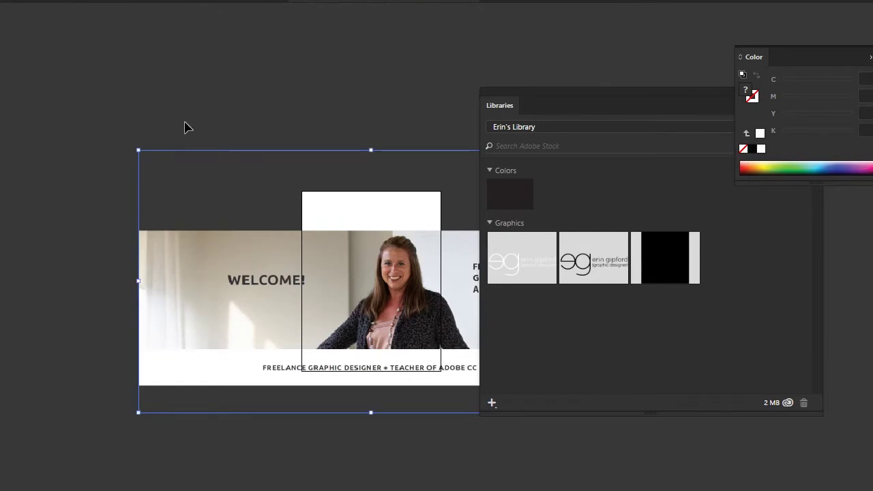
pyautogui.moveTo(480, 321); pyautogui.dragTo(187, 203)
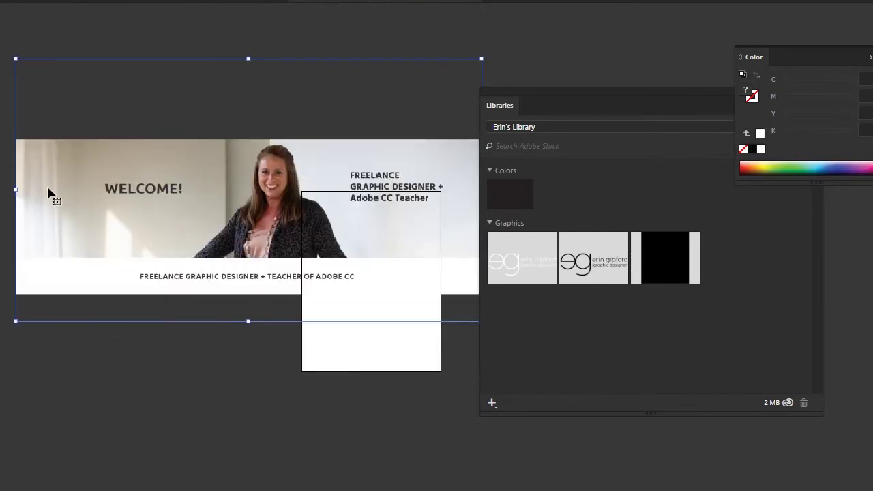
pyautogui.moveTo(96, 205); pyautogui.dragTo(622, 328)
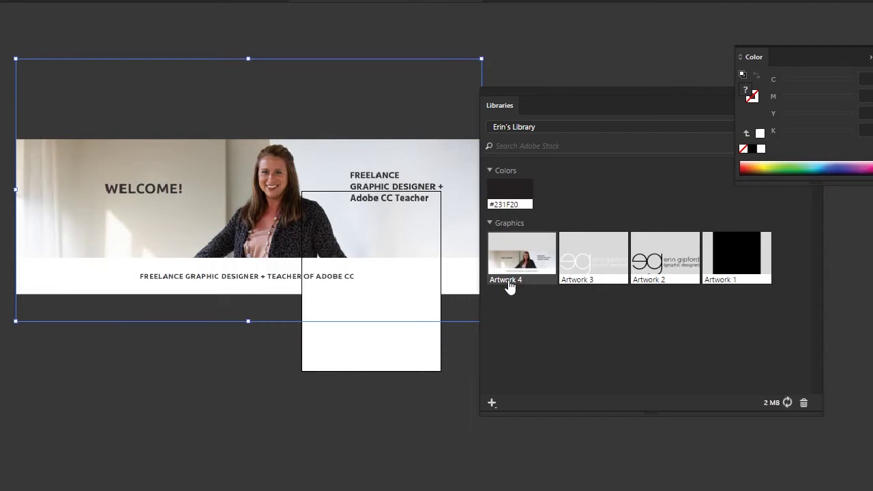
# Rename the library graphics to Header, White Logo, Black Logo and Black Box.
pyautogui.doubleClick(508, 280)
pyautogui.write('Header')
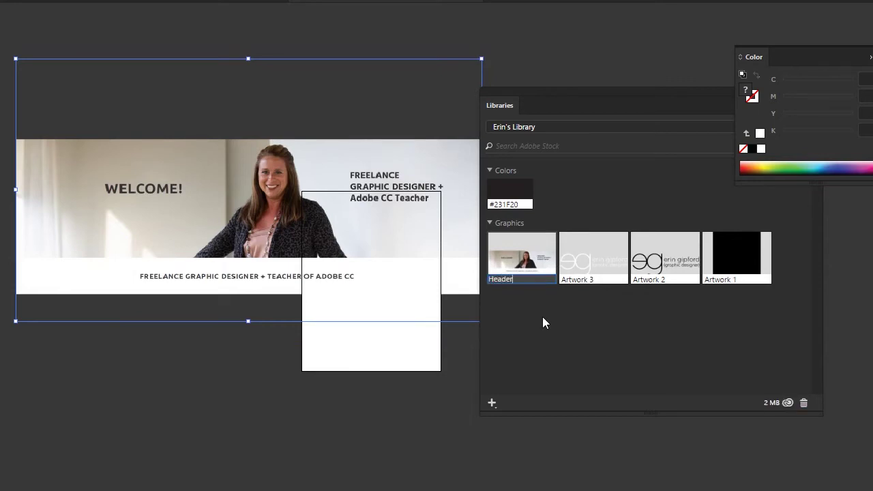
pyautogui.press('Return')
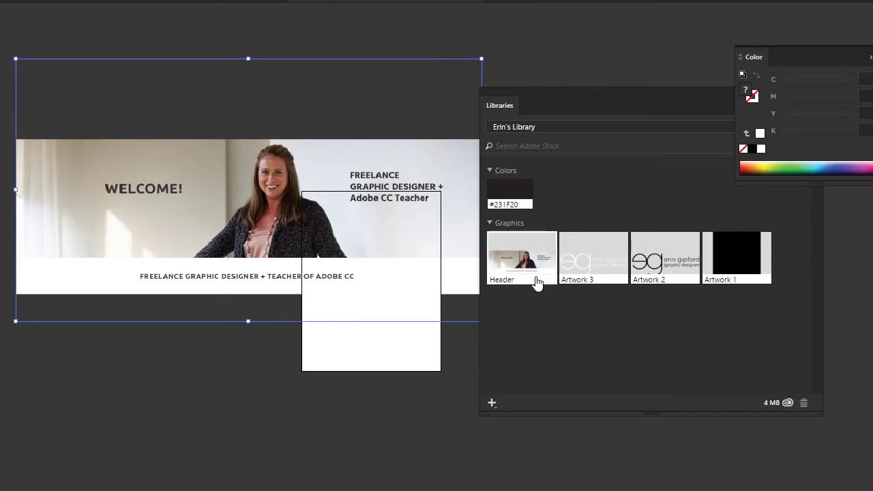
pyautogui.doubleClick(581, 280)
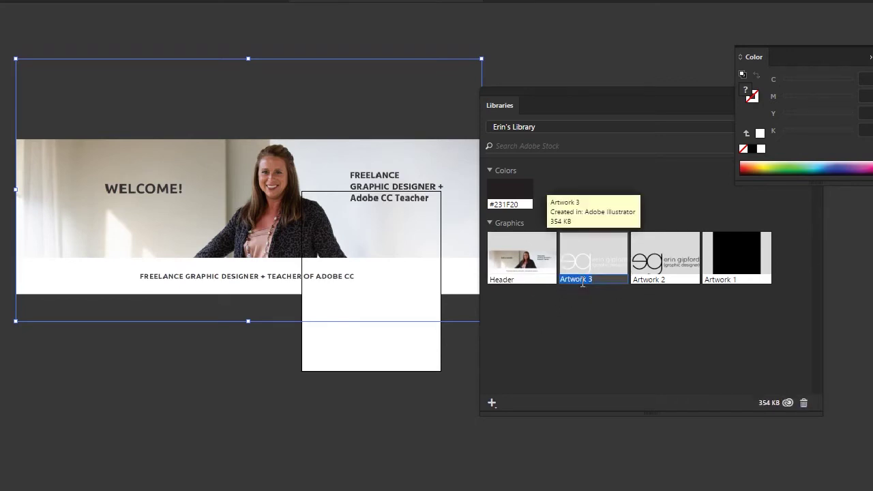
pyautogui.write('White Logo')
pyautogui.press('Return')
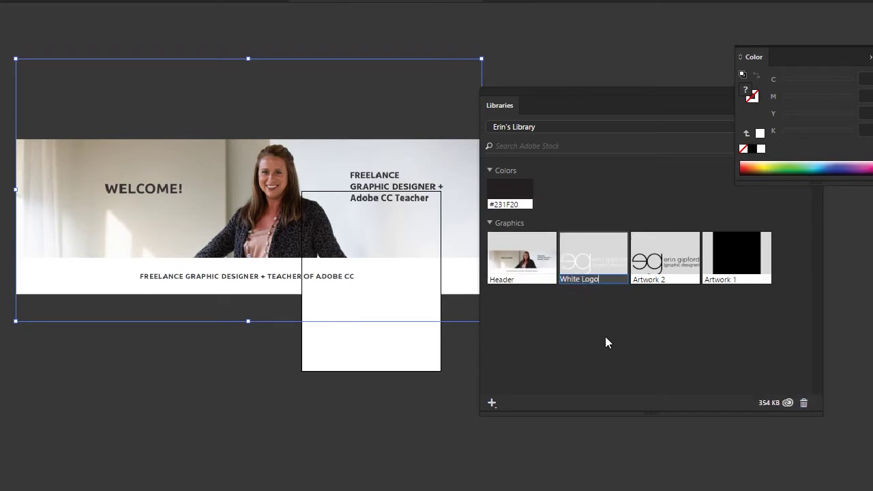
pyautogui.doubleClick(658, 280)
pyautogui.write('Bla')
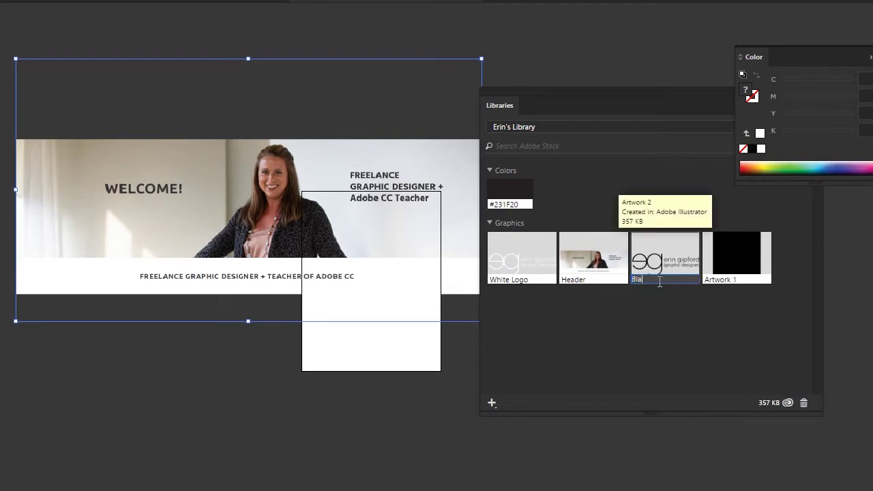
pyautogui.write('ck Logo')
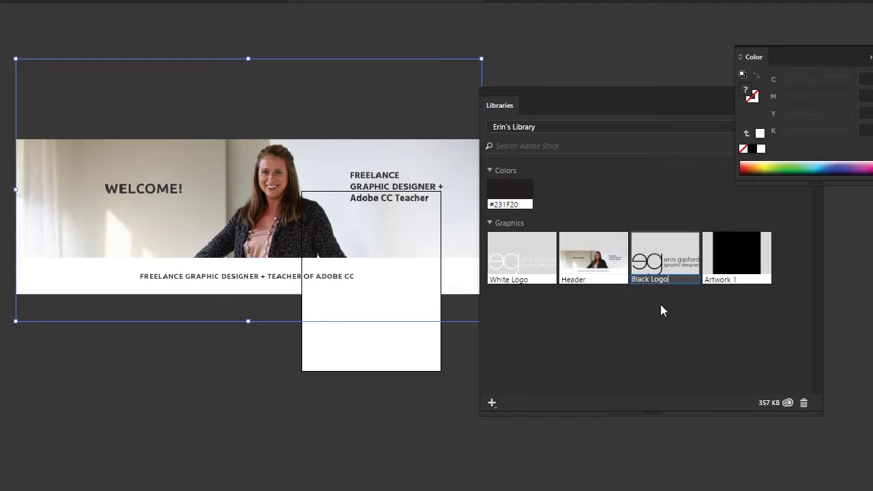
pyautogui.press('Return')
pyautogui.doubleClick(723, 280)
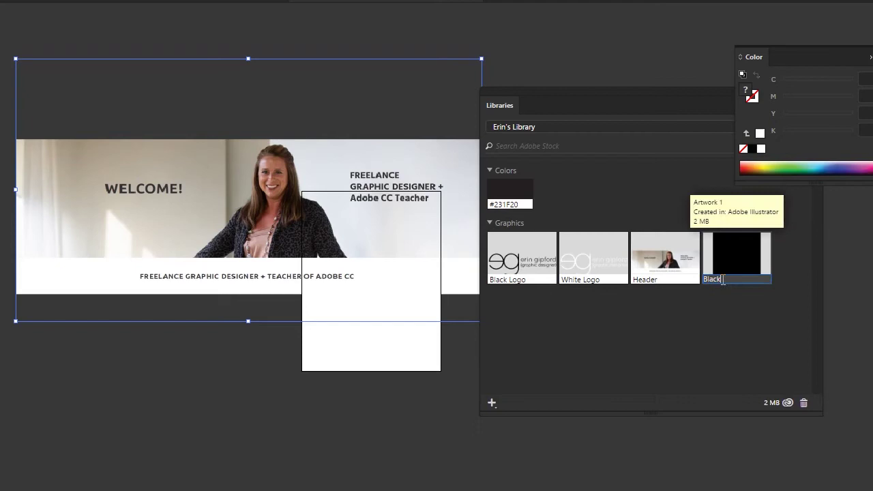
pyautogui.write('Box')
pyautogui.press('Return')
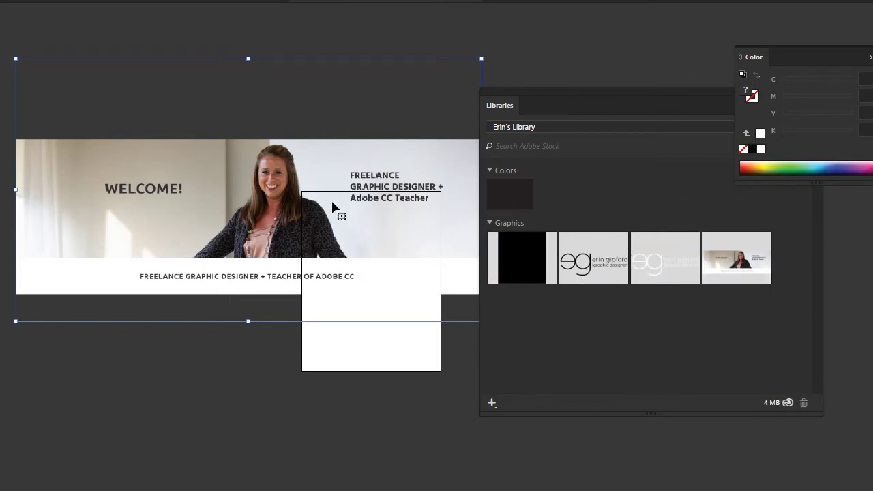
# Place the book-36.jpg photo from the Head Shots folder onto the page.
pyautogui.hotkey('ctrl', 'd')
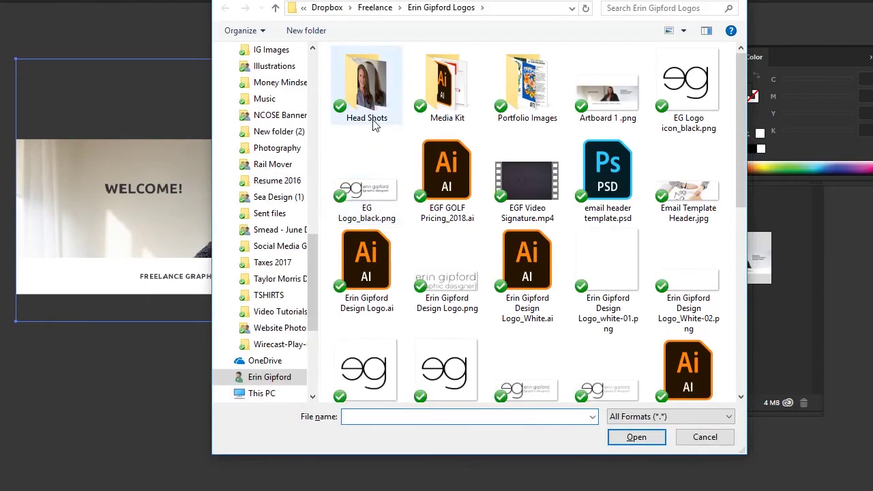
pyautogui.doubleClick(372, 109)
pyautogui.click(373, 88)
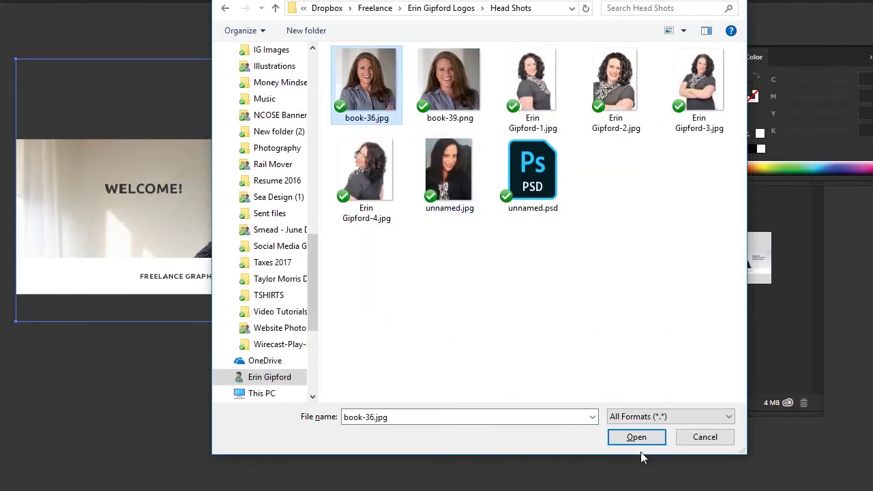
pyautogui.click(626, 436)
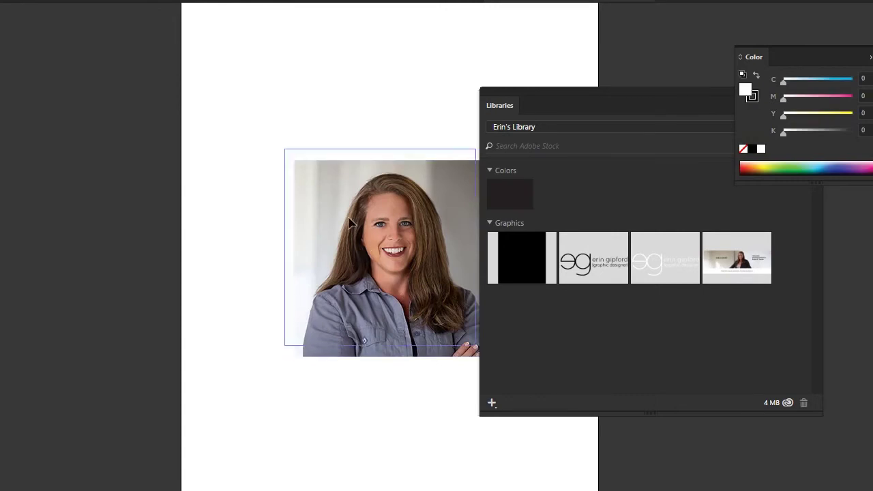
pyautogui.moveTo(378, 269); pyautogui.dragTo(335, 176)
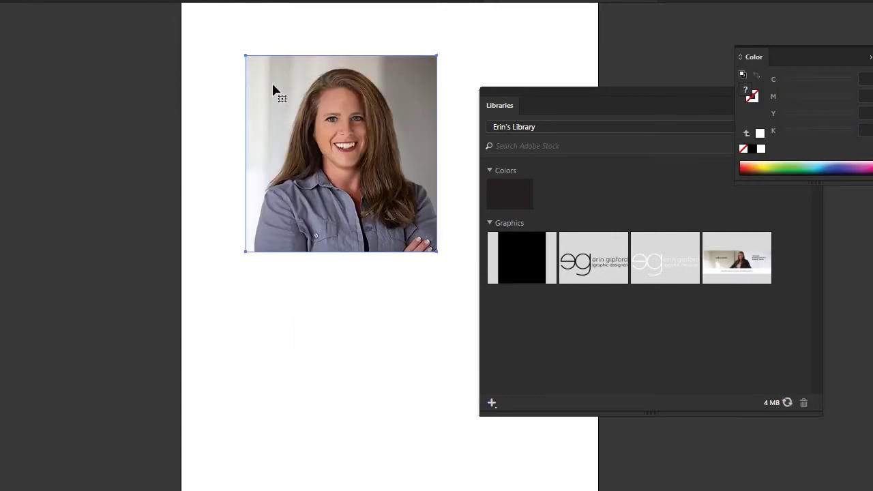
# Add the head shot photo to the library and name the graphic Headshot.
pyautogui.moveTo(275, 90); pyautogui.dragTo(598, 336)
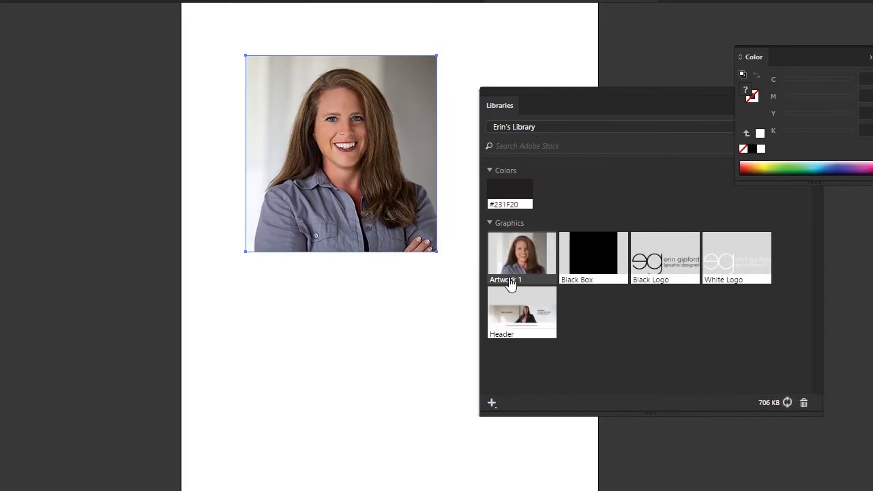
pyautogui.doubleClick(510, 279)
pyautogui.write('Headshot')
pyautogui.press('Return')
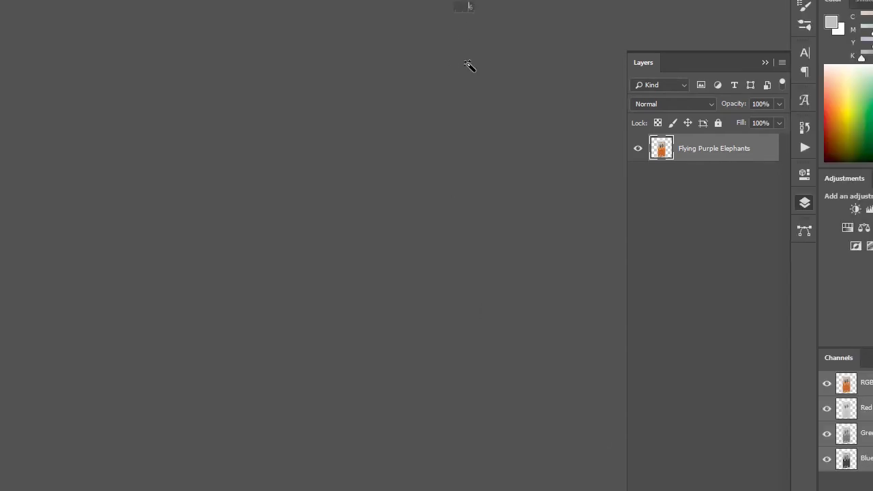
# Open the Libraries panel from the Window menu, float it over the canvas and enlarge it.
pyautogui.hotkey('alt', 'w')
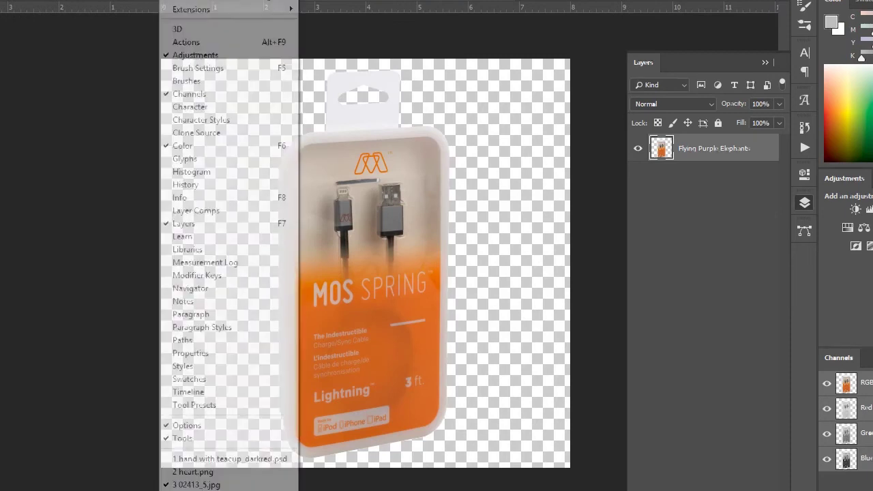
pyautogui.click(202, 250)
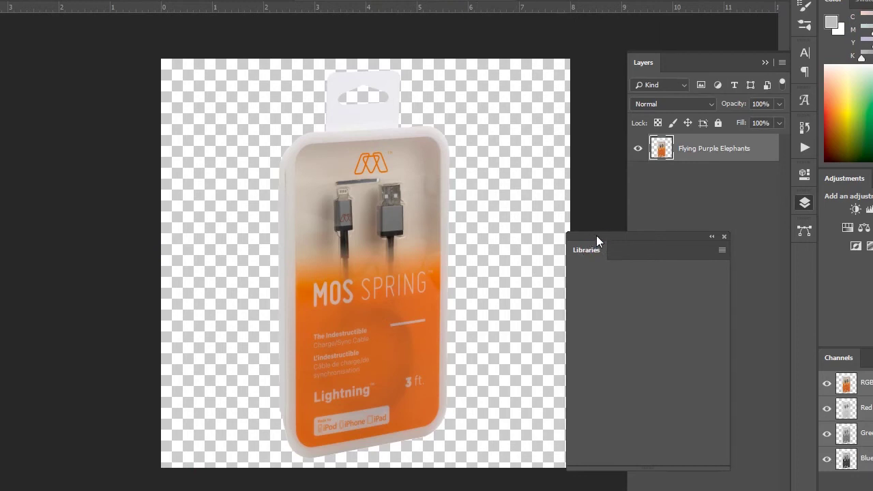
pyautogui.moveTo(602, 235); pyautogui.dragTo(236, 50)
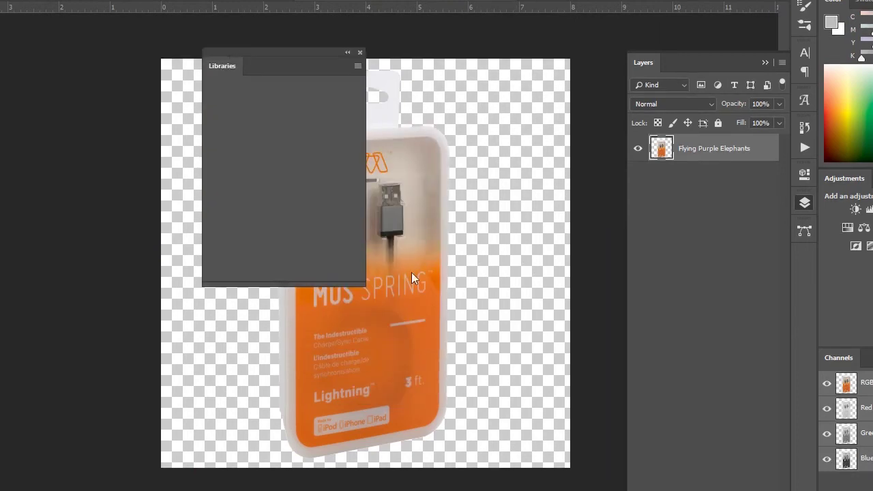
pyautogui.moveTo(367, 285); pyautogui.dragTo(580, 450)
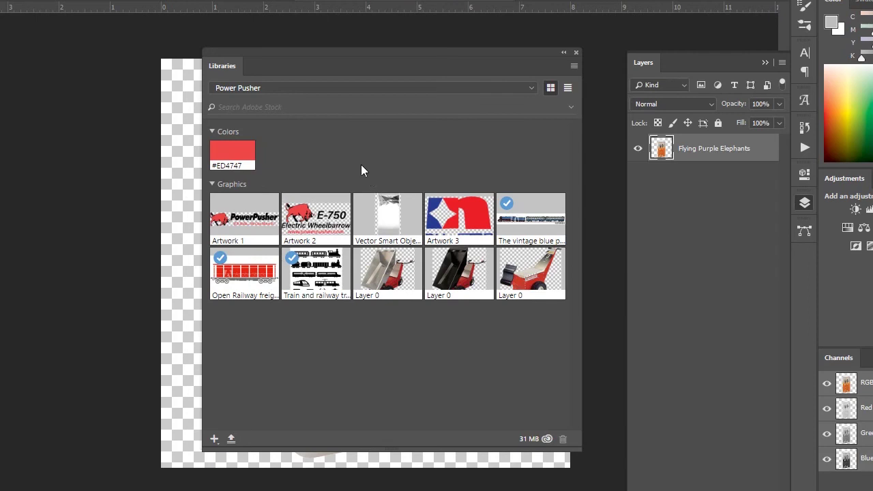
# Switch the Libraries panel to the personal library holding the #231F20 colour and five graphics.
pyautogui.click(573, 67)
pyautogui.click(574, 67)
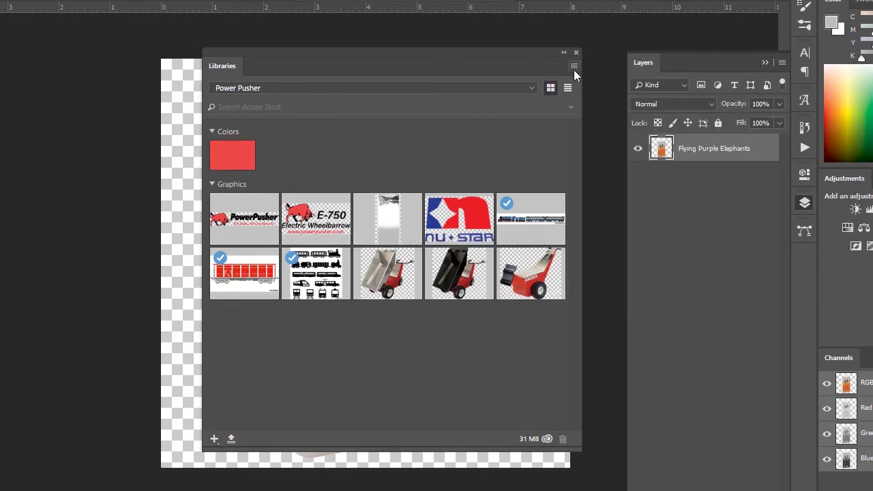
pyautogui.click(530, 89)
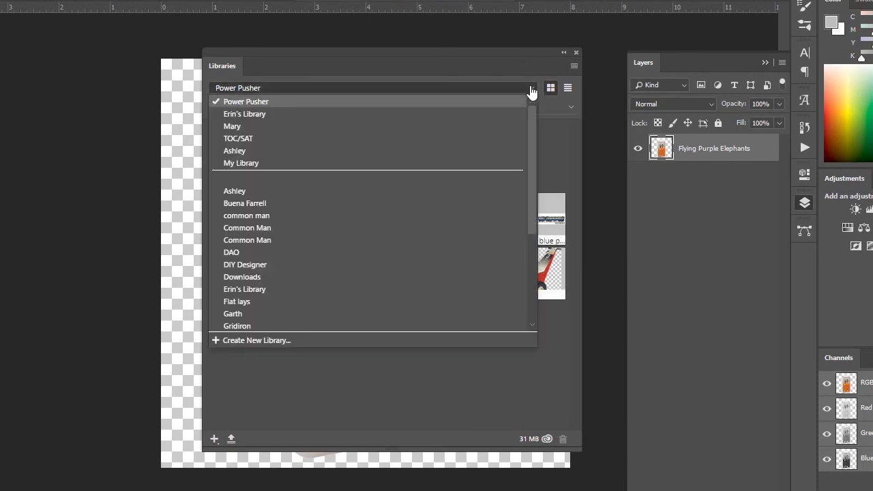
pyautogui.click(252, 115)
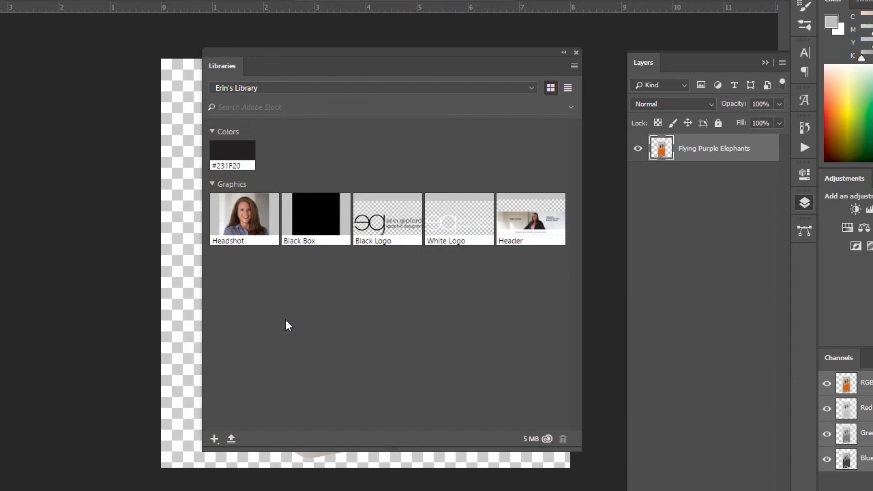
pyautogui.click(531, 89)
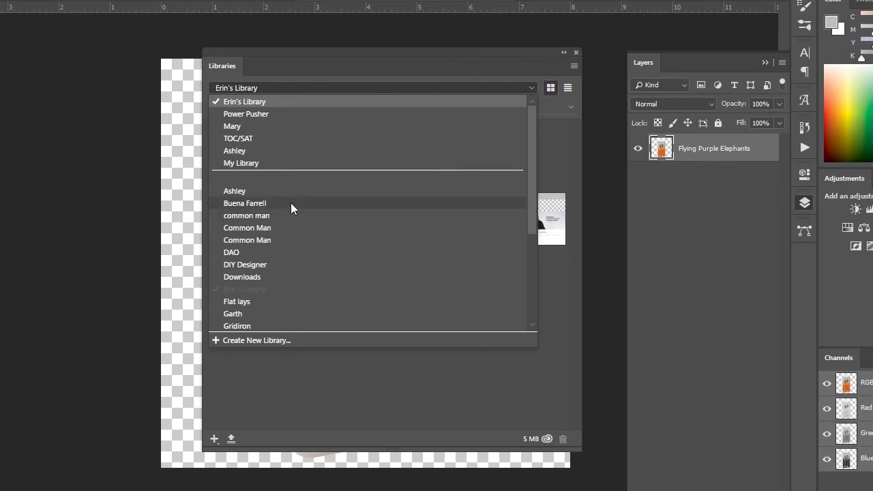
# Switch to the client library and drag the Banner of Gold Sequins graphic out of the panel.
pyautogui.click(259, 203)
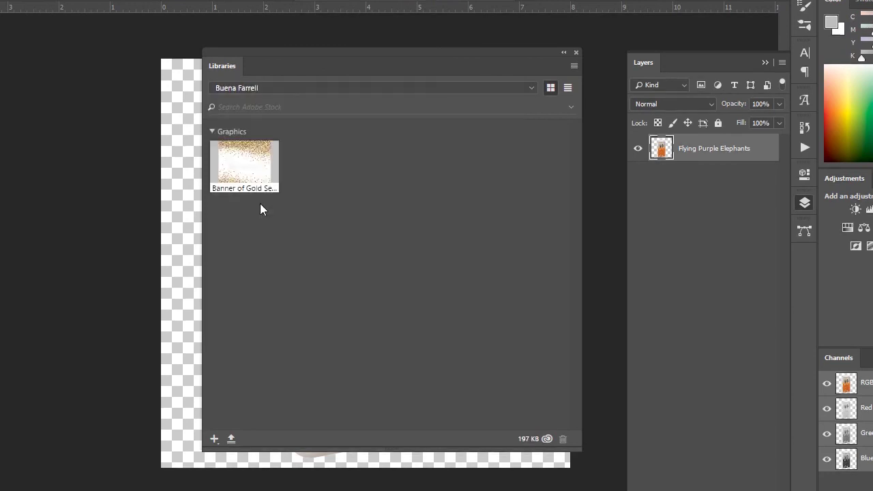
pyautogui.moveTo(240, 165)
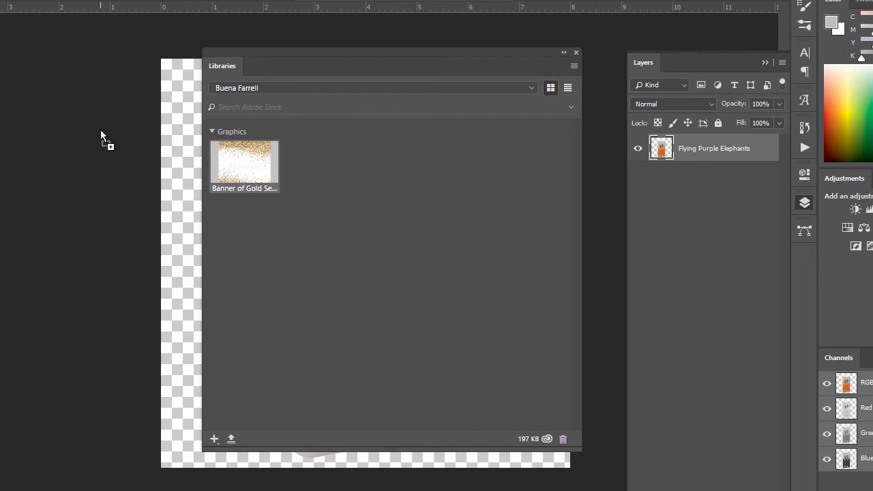
pyautogui.moveTo(101, 132); pyautogui.dragTo(544, 2)
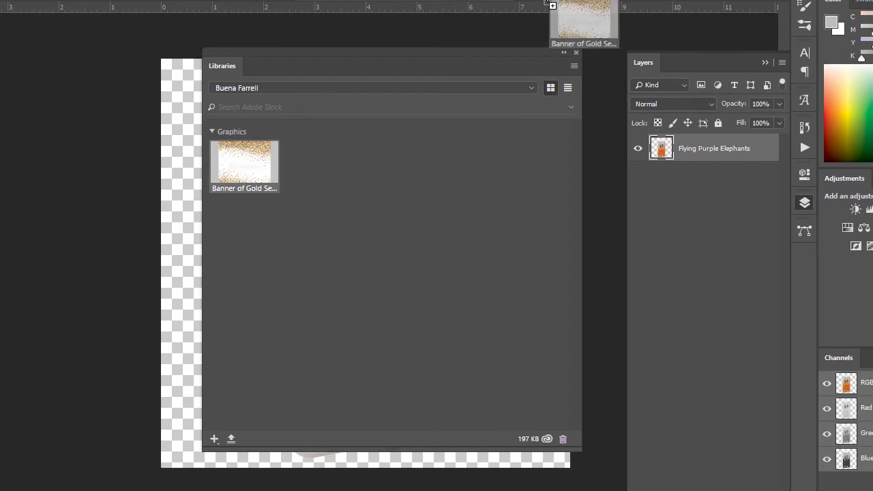
pyautogui.moveTo(551, 4); pyautogui.dragTo(548, 1)
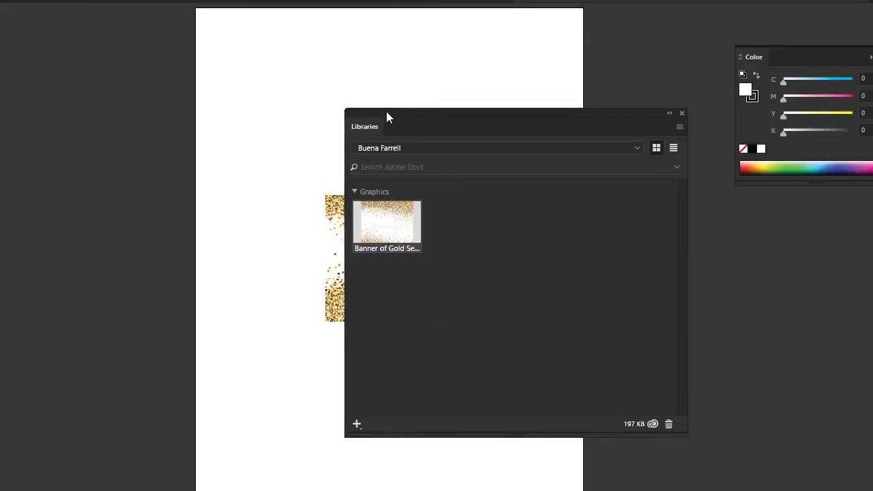
# Move the Libraries panel right to uncover the gold banner centred on the page.
pyautogui.moveTo(386, 113); pyautogui.dragTo(635, 101)
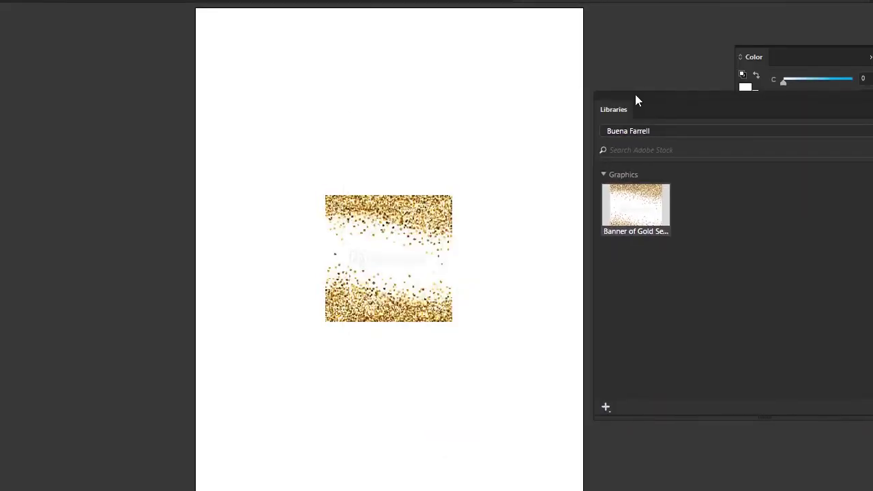